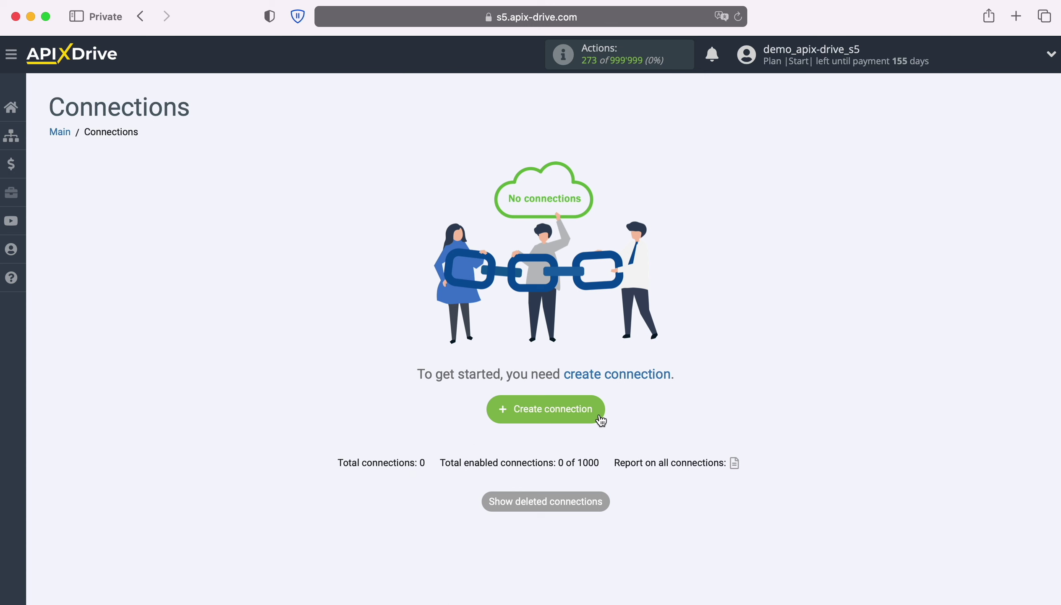
Create a new connection with Google Lead Form as the source and Get LEADS (new) as its action.
click(598, 417)
click(517, 290)
scroll(590, 396, down, 8)
scroll(584, 393, down, 12)
scroll(582, 390, down, 5)
click(484, 439)
click(420, 326)
click(556, 289)
click(422, 357)
click(422, 347)
Connect a Google Lead Form account under its default name, select it, and continue to Settings.
click(563, 283)
drag(641, 266, 372, 267)
click(372, 268)
click(579, 333)
click(598, 313)
click(541, 406)
click(411, 418)
Copy the ApiX-Drive webhook URL and open Lead Form John in Google Ads.
drag(338, 307, 572, 307)
right_click(566, 306)
click(607, 390)
key(ctrl+Tab)
scroll(653, 378, down, 5)
click(427, 489)
scroll(427, 489, down, 20)
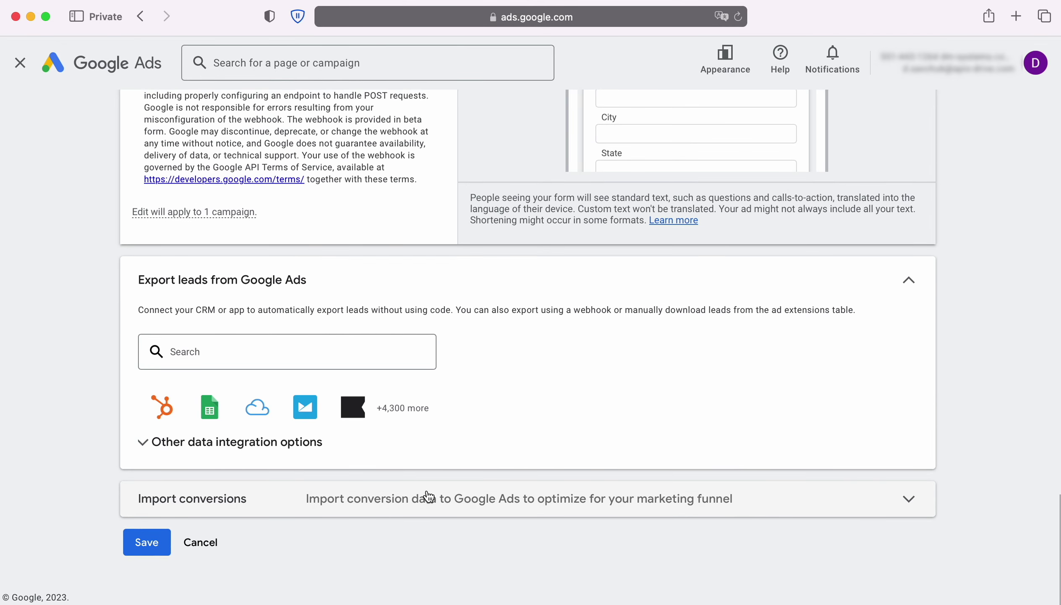
Paste the webhook URL into Lead Form John's other data integration options.
click(300, 454)
scroll(455, 455, down, 3)
scroll(527, 446, down, 3)
right_click(247, 346)
click(275, 382)
Copy the key portion of the URL into the key field and send test data.
drag(340, 348, 385, 346)
right_click(361, 348)
click(393, 433)
right_click(148, 408)
click(183, 442)
click(176, 459)
scroll(178, 464, down, 3)
Save Lead Form John, then pass through the Filter and Test steps to finish the source.
click(162, 538)
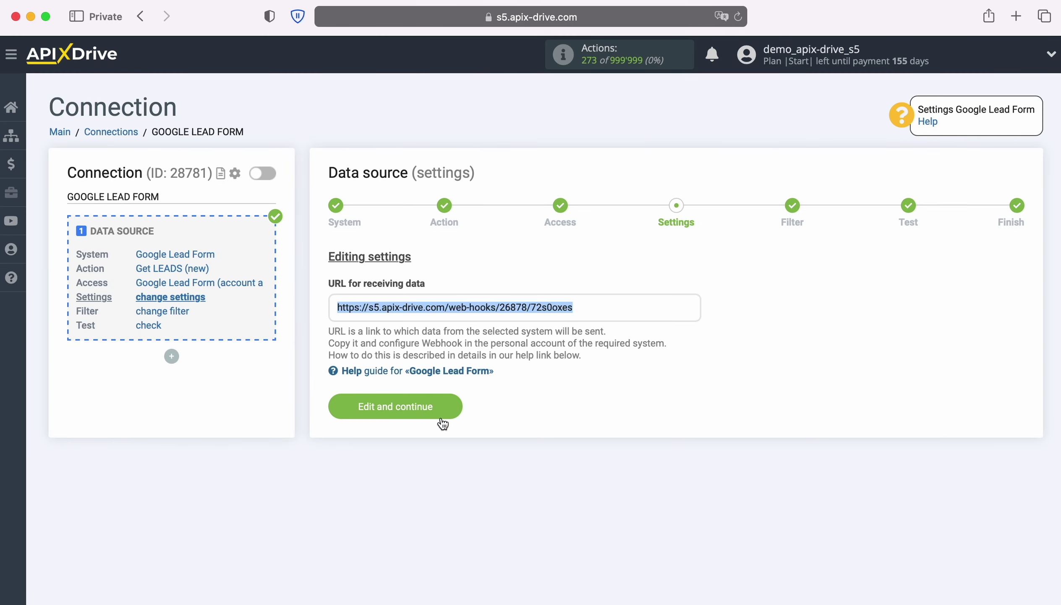
click(442, 422)
click(418, 308)
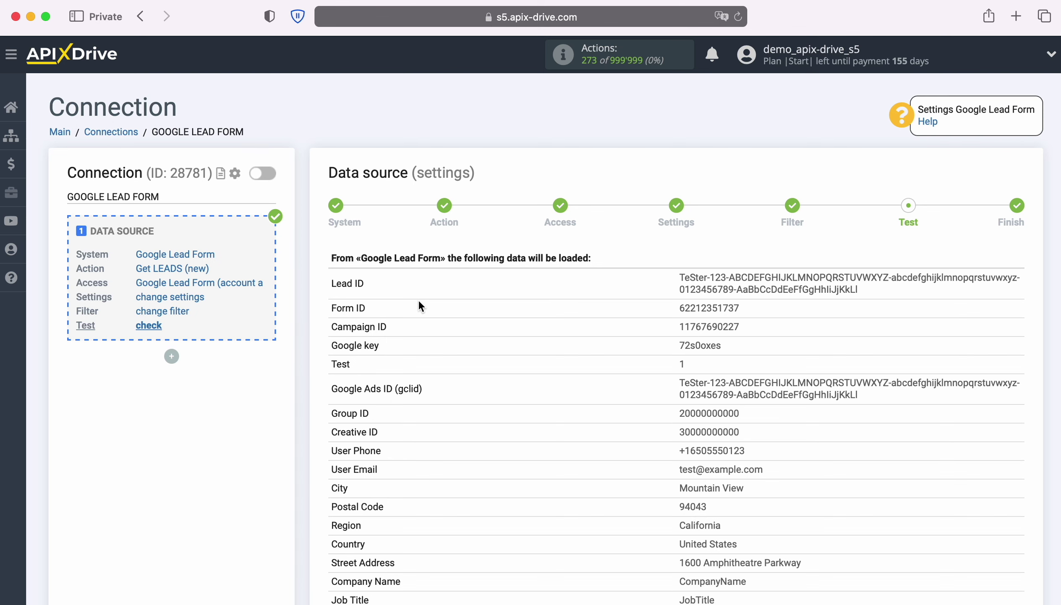
scroll(418, 299, down, 4)
click(1016, 561)
Set Google Sheets as the data destination with the Add ROW action.
click(737, 427)
click(556, 295)
scroll(571, 405, down, 8)
scroll(575, 406, down, 12)
scroll(573, 404, down, 8)
click(419, 445)
click(417, 318)
click(539, 290)
click(399, 358)
click(418, 347)
Sign in with the saved Google account and allow ApiX-Drive access to Google Drive and Sheets.
click(560, 288)
click(354, 381)
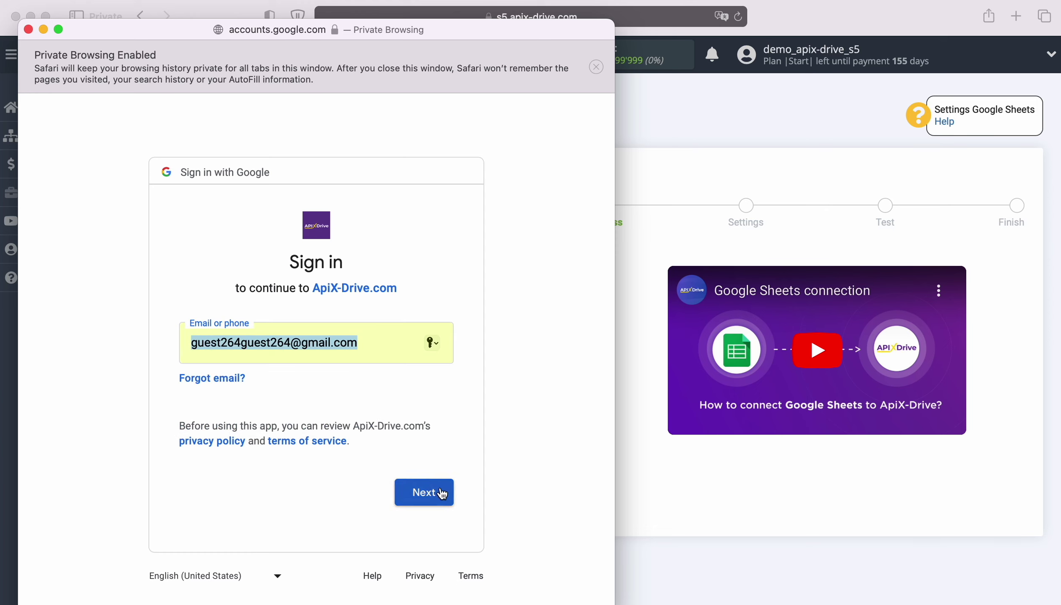
click(441, 492)
click(362, 392)
click(438, 504)
click(444, 391)
click(444, 445)
scroll(529, 432, down, 3)
click(429, 507)
click(491, 283)
Select the new Google login, the New Leads spreadsheet, and its Google Leads Form sheet.
click(409, 375)
click(411, 380)
click(498, 299)
click(410, 365)
click(471, 367)
click(431, 435)
Map current date and time into Column A and First Name plus Last Name into Column B.
click(430, 438)
click(416, 272)
click(546, 147)
click(424, 289)
click(415, 206)
scroll(611, 290, down, 5)
scroll(610, 289, down, 2)
click(467, 335)
click(583, 150)
scroll(562, 258, down, 2)
click(459, 356)
Map User Email to Column C, User Phone to Column D, and Form ID to Column E.
click(396, 221)
scroll(609, 343, down, 5)
scroll(634, 320, down, 3)
click(489, 365)
click(429, 206)
scroll(673, 353, down, 3)
scroll(665, 351, down, 5)
scroll(664, 348, down, 1)
click(484, 393)
click(463, 216)
scroll(617, 346, down, 5)
scroll(619, 348, down, 1)
click(456, 249)
Enter the fixed text 'New Leads from Google Lead From' in Column F.
click(437, 209)
text(New Leads from Google Lead From)
click(202, 251)
scroll(201, 250, down, 10)
scroll(203, 253, down, 12)
Save the Columns A–F mapping and send a test lead row to Google Sheets.
click(453, 497)
scroll(454, 499, down, 6)
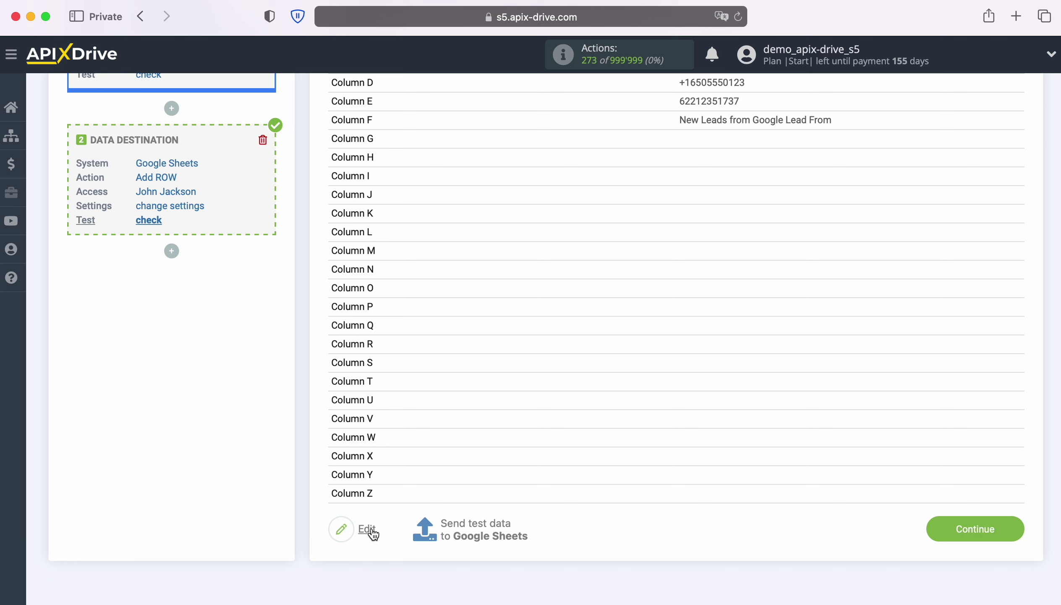
click(473, 522)
Switch to the New Leads spreadsheet tab to check the added test row.
key(ctrl+Tab)
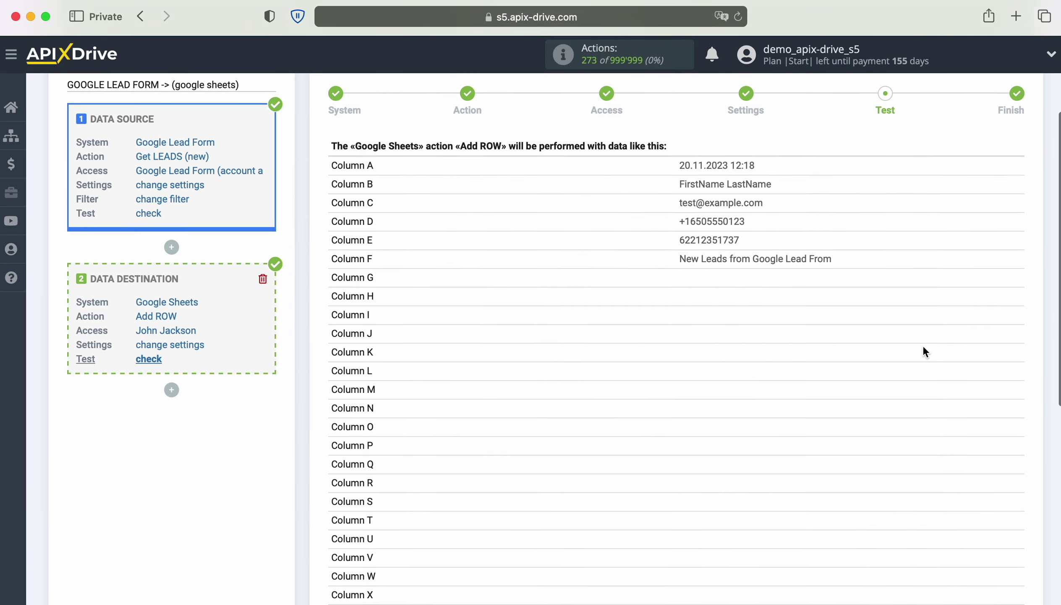